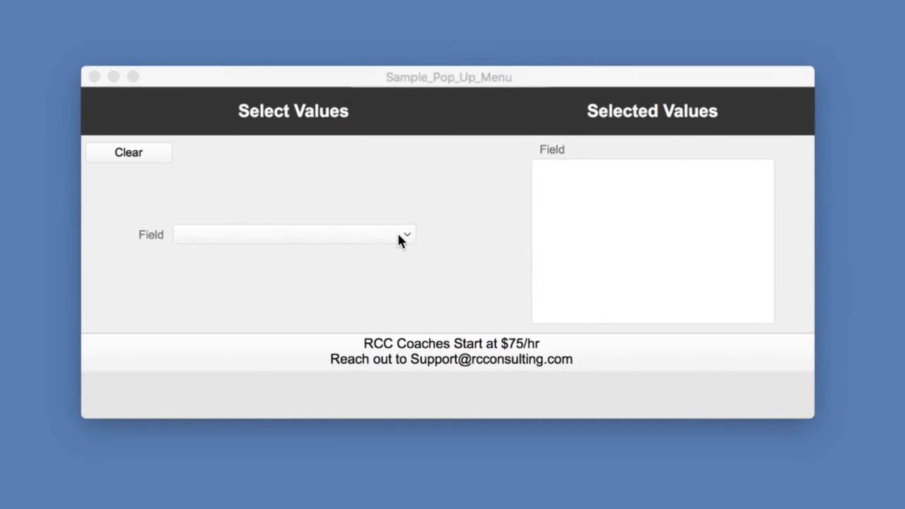
Step: Choose Test and Demo as the first two values of the empty Field pop-up menu
click(398, 234)
click(398, 234)
click(398, 237)
click(398, 234)
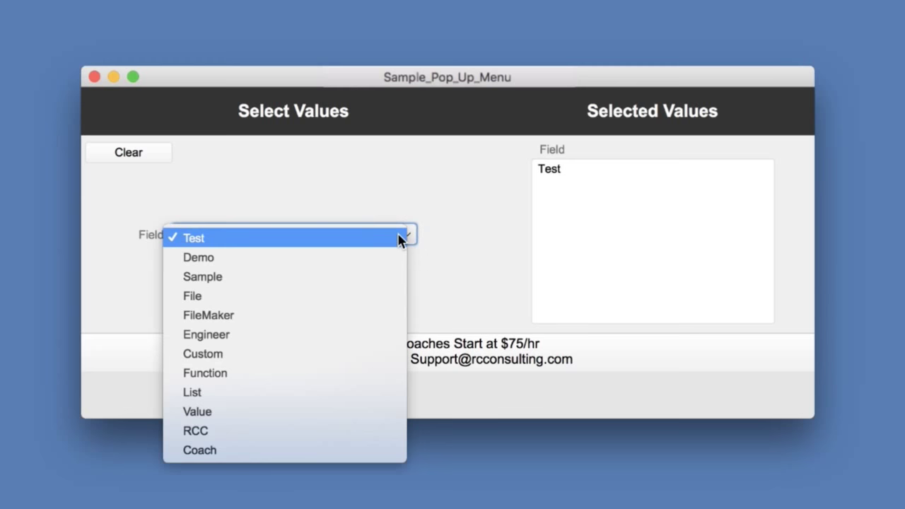
click(394, 257)
Step: Add File, Engineer and Function to the values selected in the Field pop-up menu
click(410, 234)
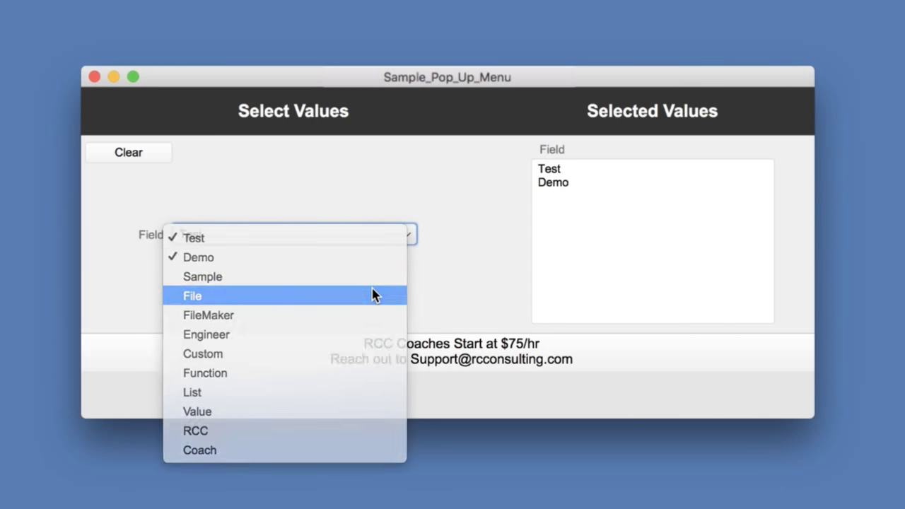
click(374, 296)
click(408, 237)
click(354, 335)
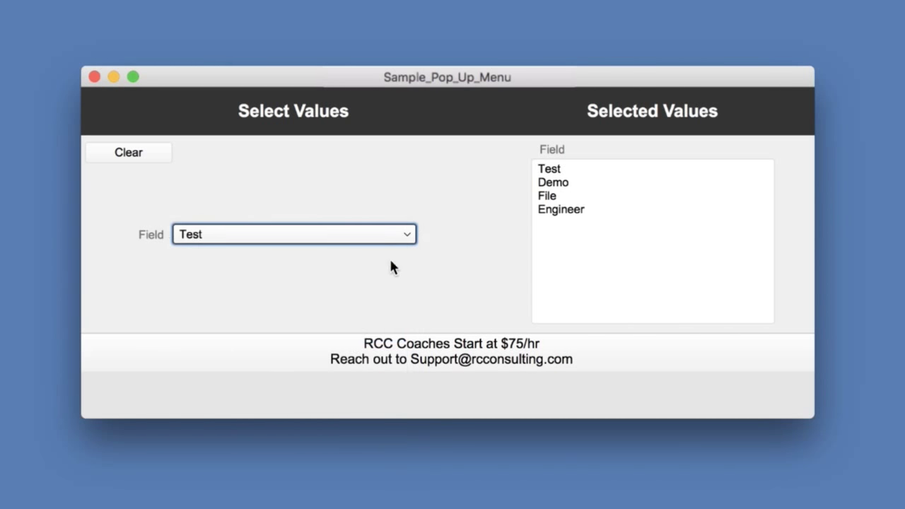
click(408, 237)
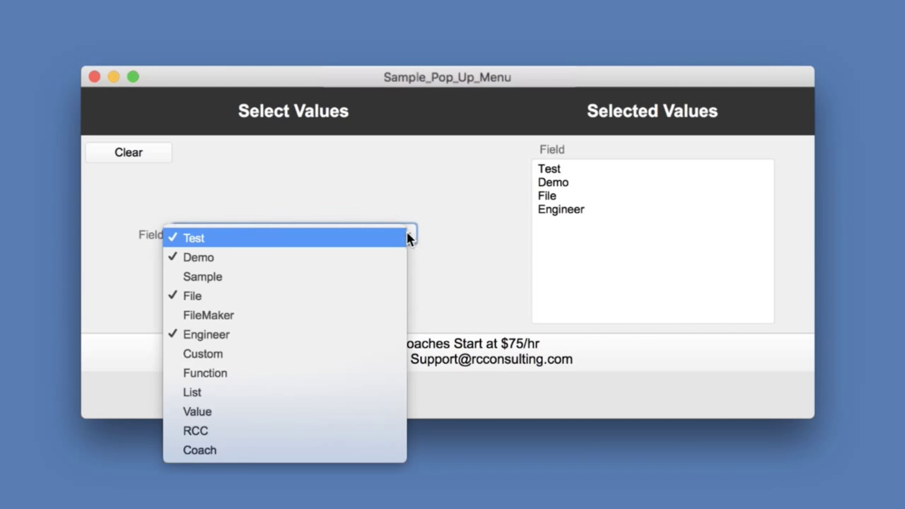
click(317, 371)
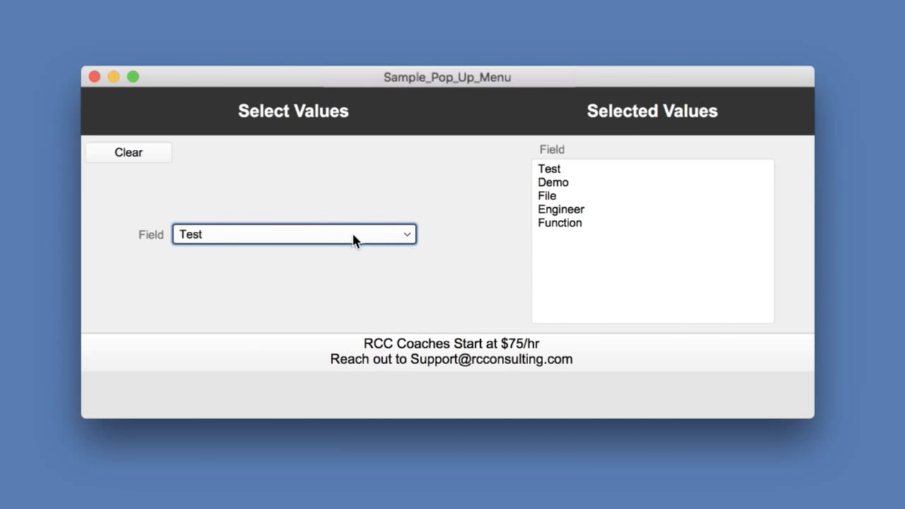
Step: Deselect Test and Demo in the Field pop-up menu
click(394, 243)
click(397, 238)
click(407, 237)
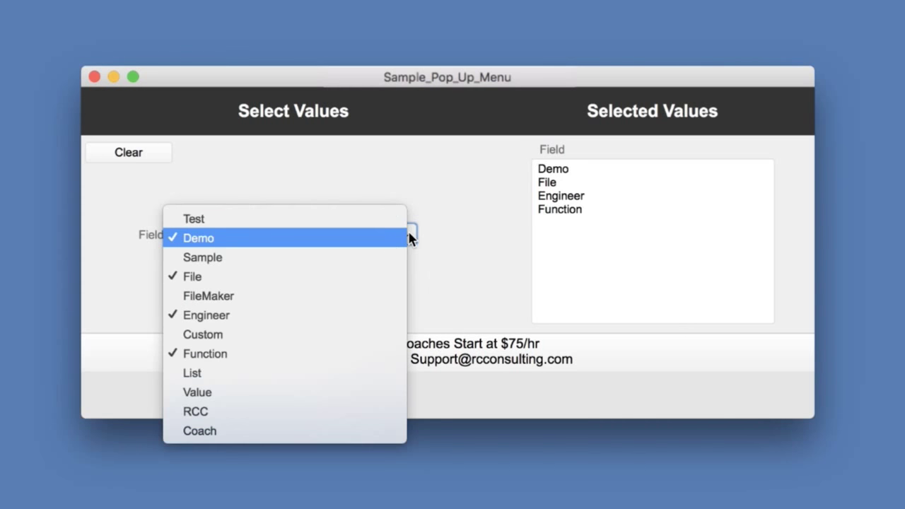
click(403, 239)
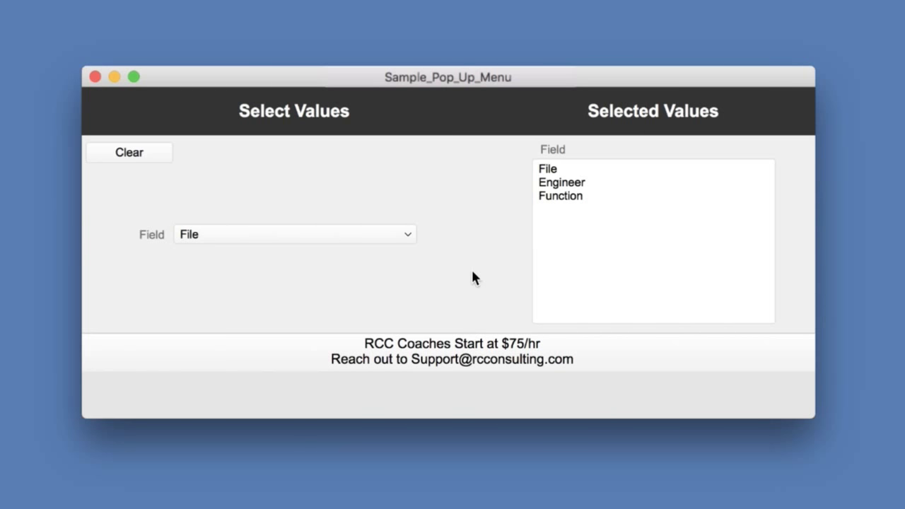
Step: Examine how the Set List script stores the field selections in the $$list variable, and close the Script Workspace
key(super+shift+s)
drag(540, 98, 347, 85)
drag(873, 233, 743, 233)
drag(521, 85, 582, 85)
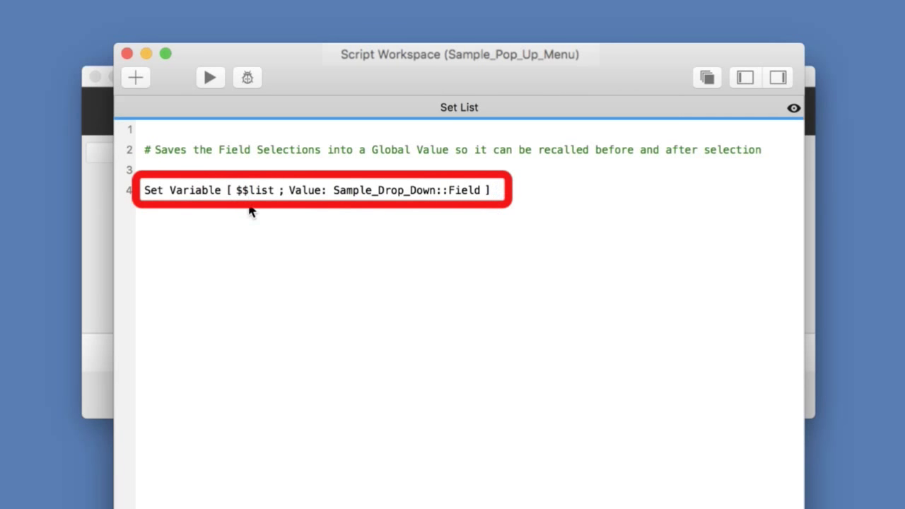
click(127, 55)
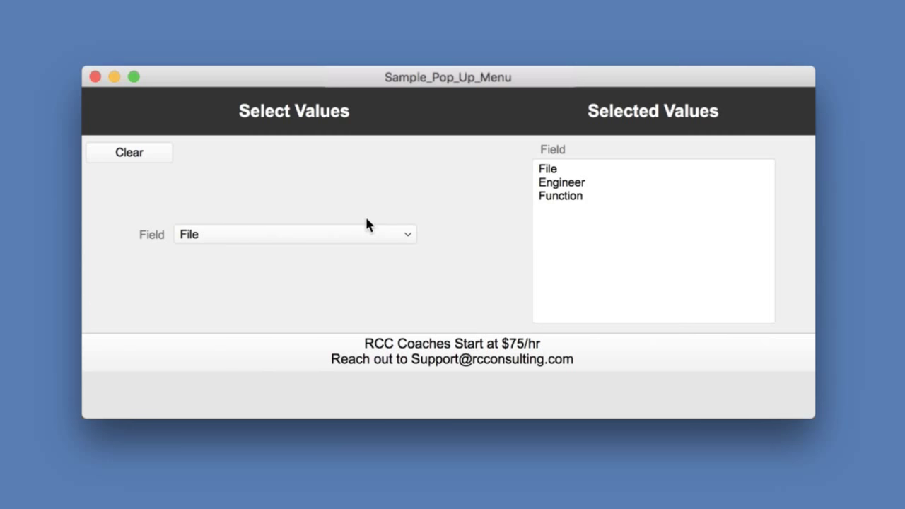
Step: Open the auto-enter calculation of Field in the Sample_Drop_Down table to view its formula
key(shift+super+d)
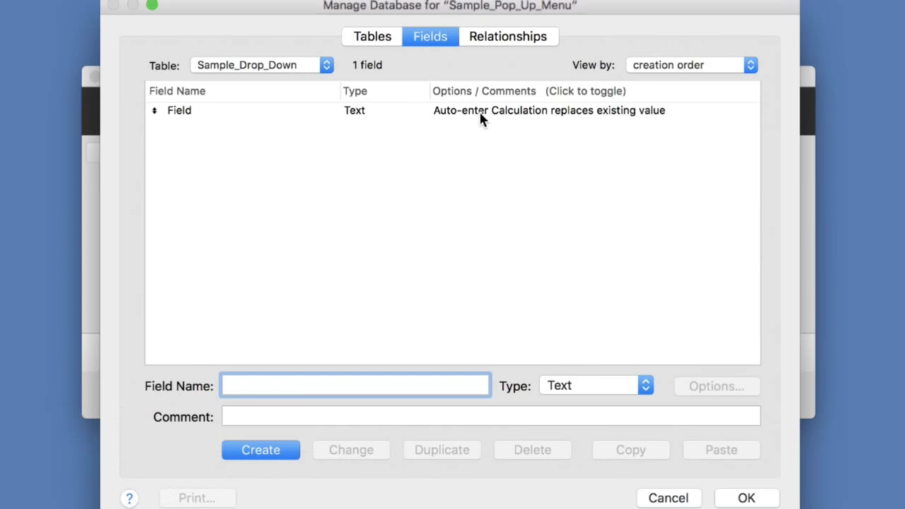
double_click(519, 113)
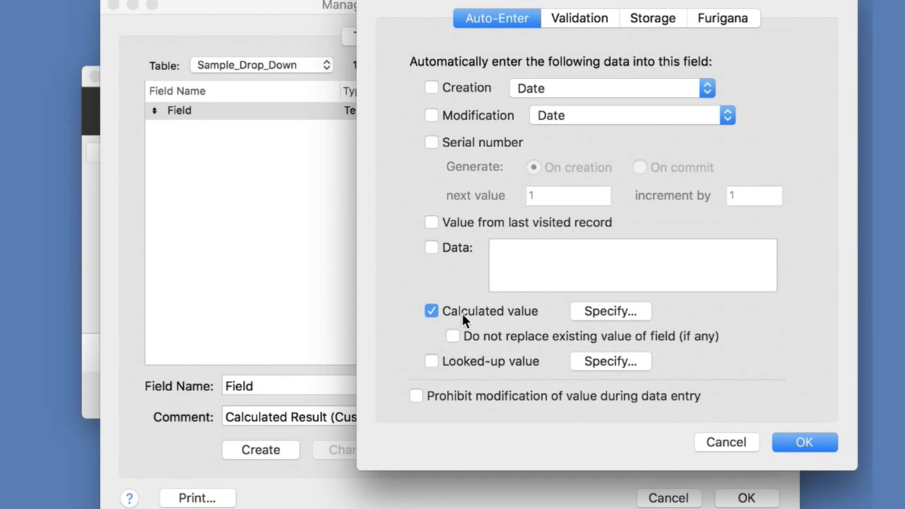
click(592, 314)
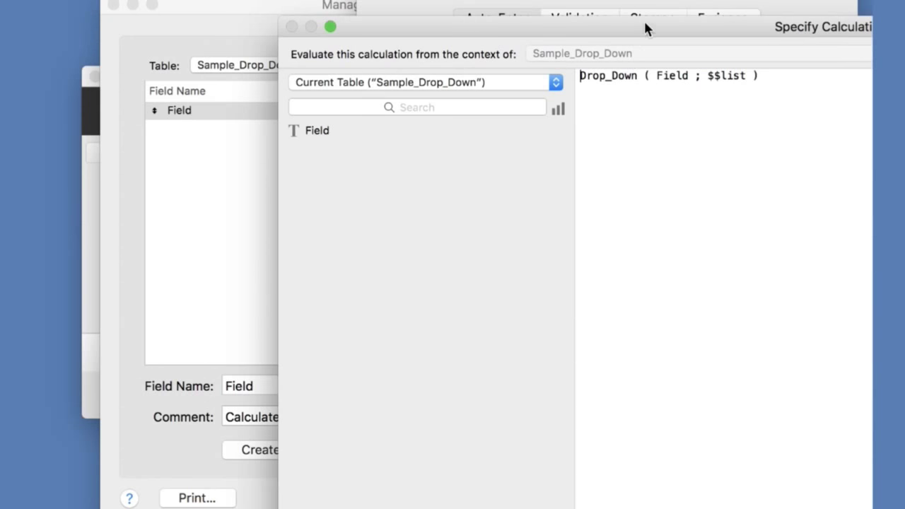
drag(644, 28, 429, 10)
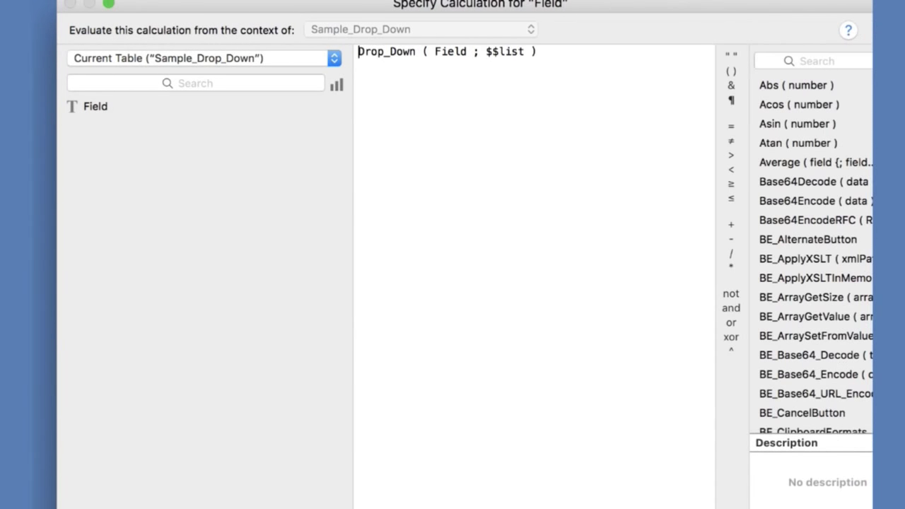
drag(703, 6, 681, 9)
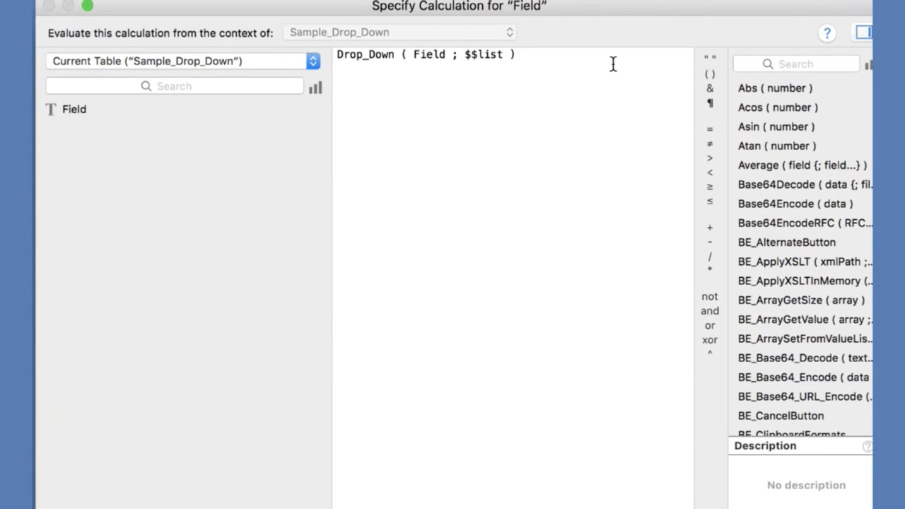
Step: Insert a second Drop_Down function call with its default parameters below the existing formula
key(Return)
key(Return)
text(dro)
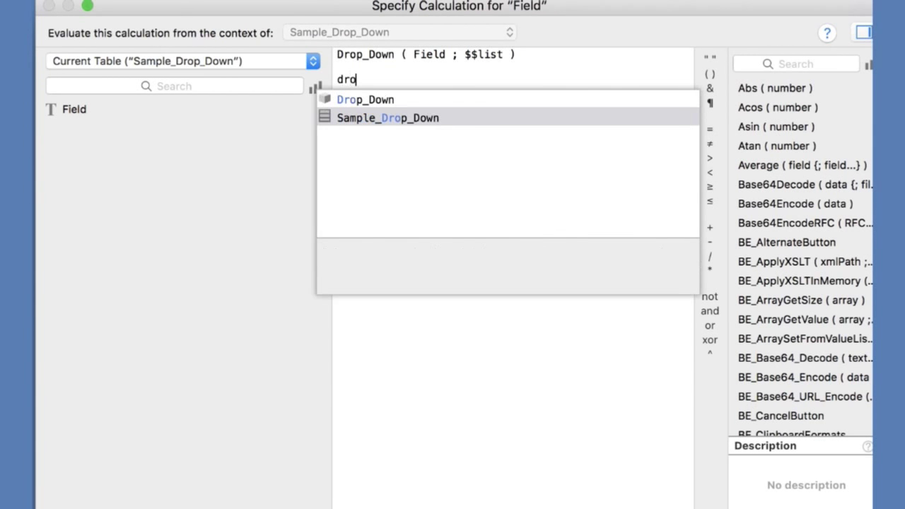
text(p)
key(Up)
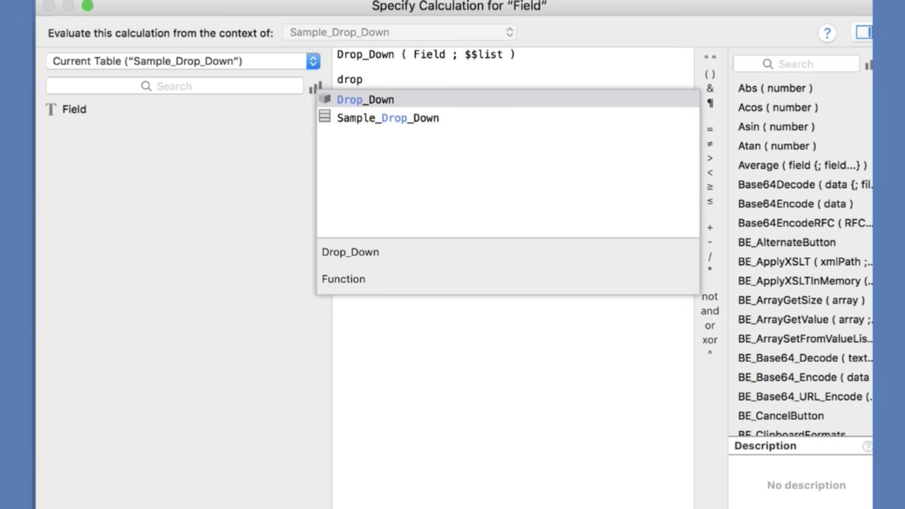
key(Return)
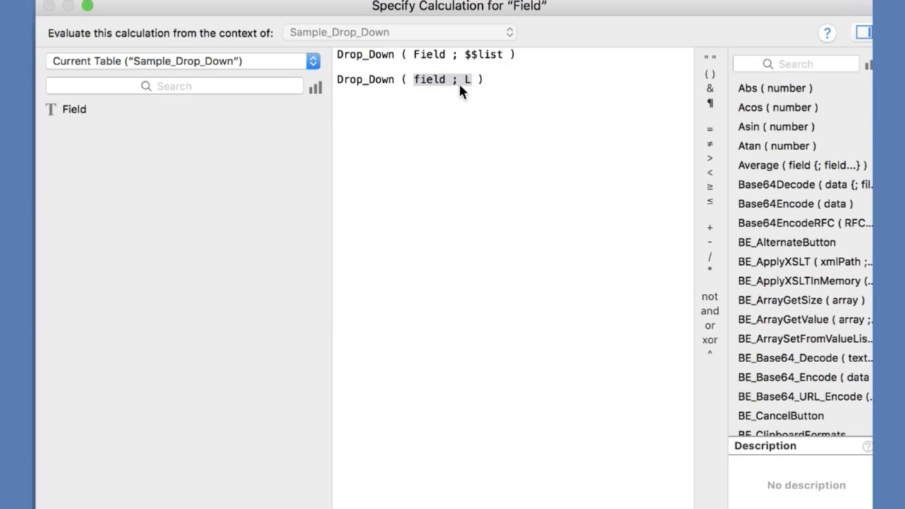
Step: Delete the second Drop_Down call and its blank lines, and leave the calculation, field options and database management without saving
drag(492, 83, 313, 84)
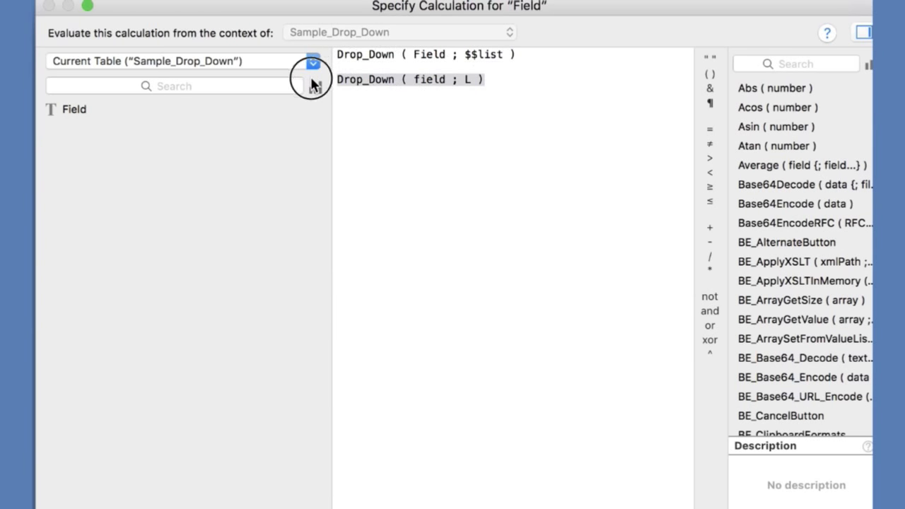
key(BackSpace)
key(BackSpace)
key(BackSpace)
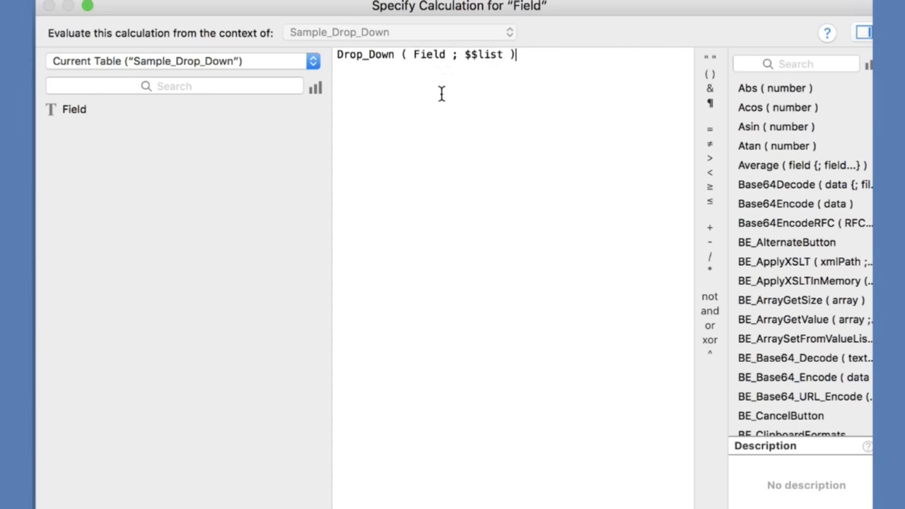
click(706, 506)
click(726, 440)
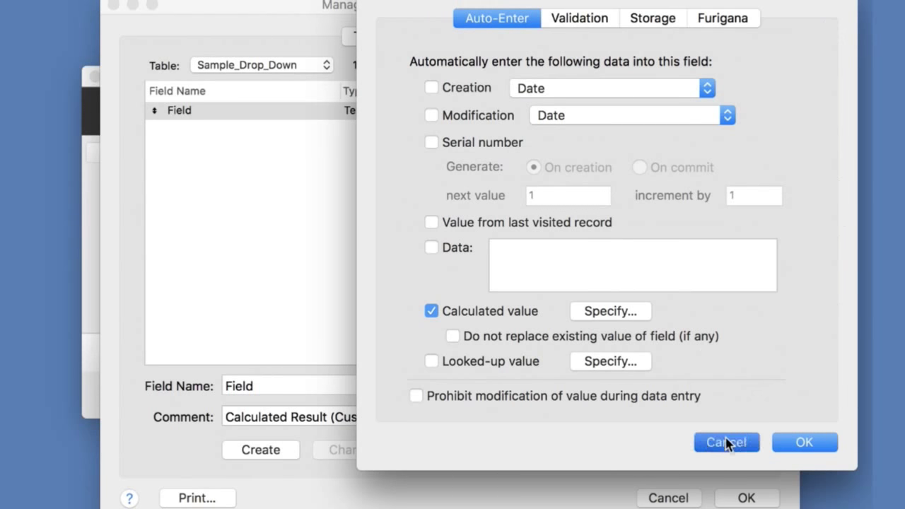
click(691, 497)
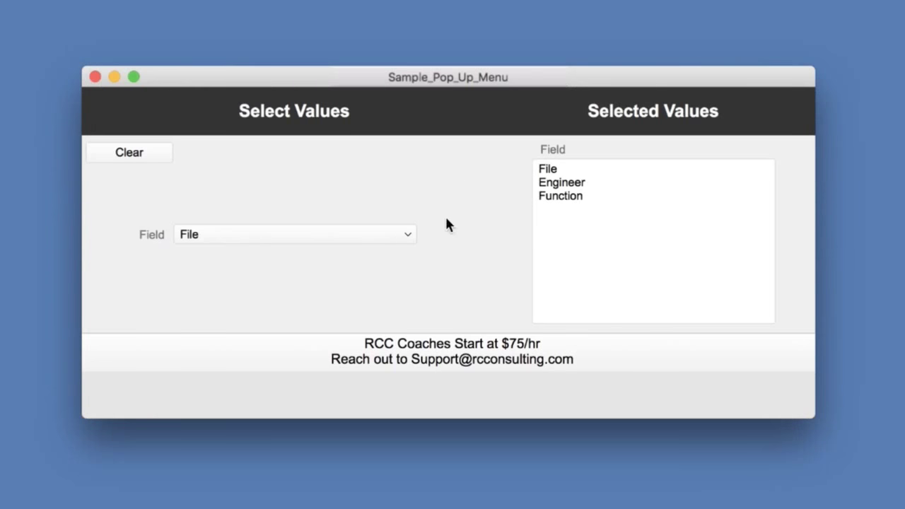
Step: Add FileMaker to the selected values of Field, and clear the whole selection
click(398, 236)
click(392, 257)
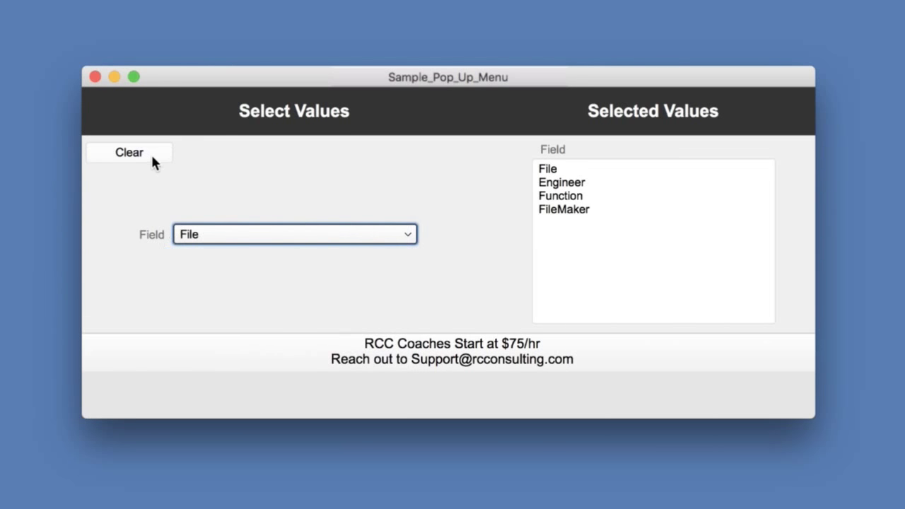
click(130, 152)
Step: Select Demo and Engineer in the cleared Field pop-up menu
click(372, 234)
click(368, 255)
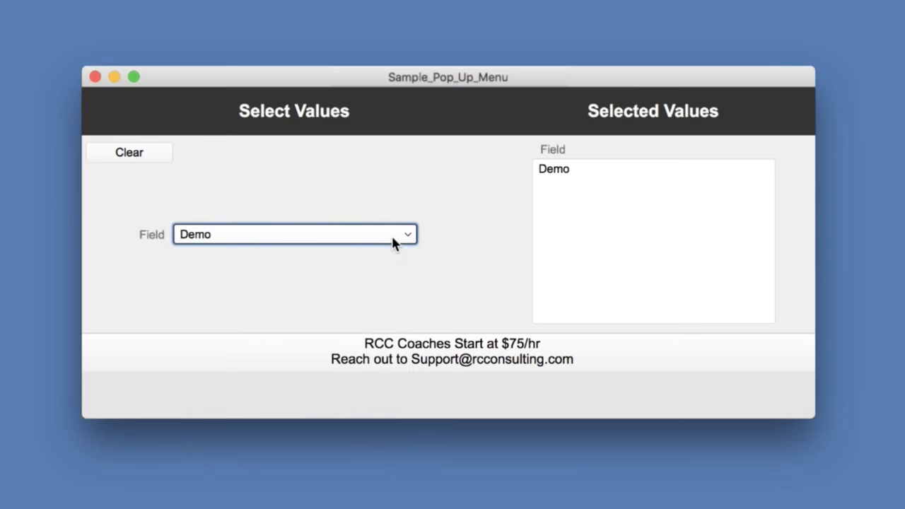
click(408, 234)
click(334, 319)
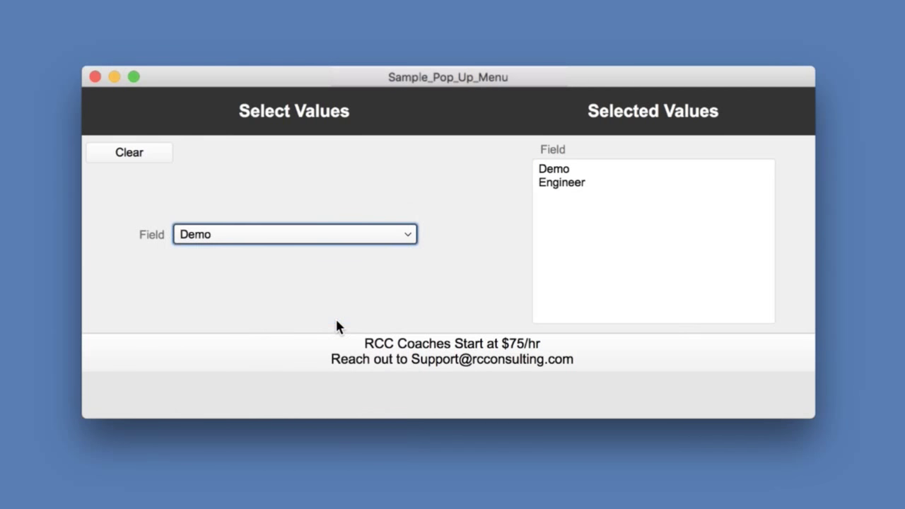